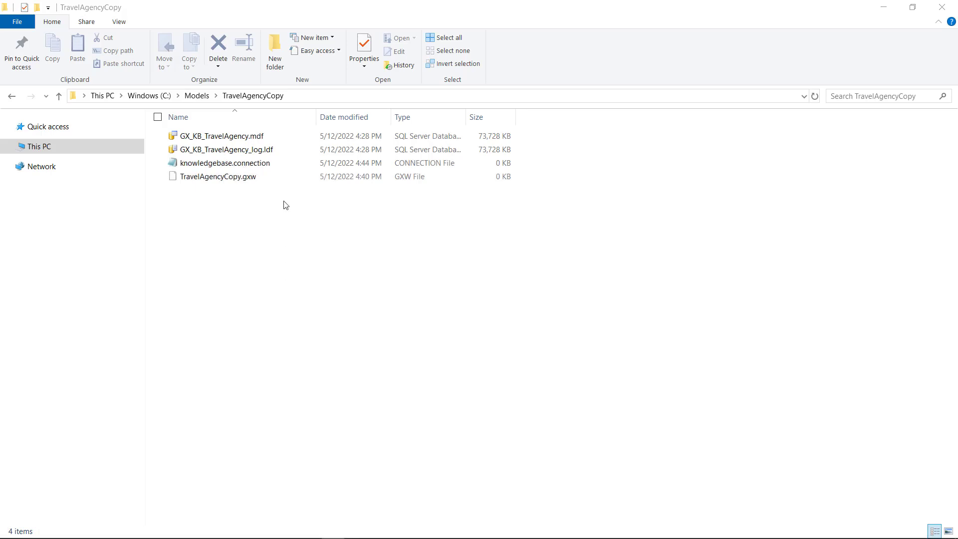
Open the knowledgebase.connection file from the TravelAgencyCopy folder with a chosen application.
right_click(255, 166)
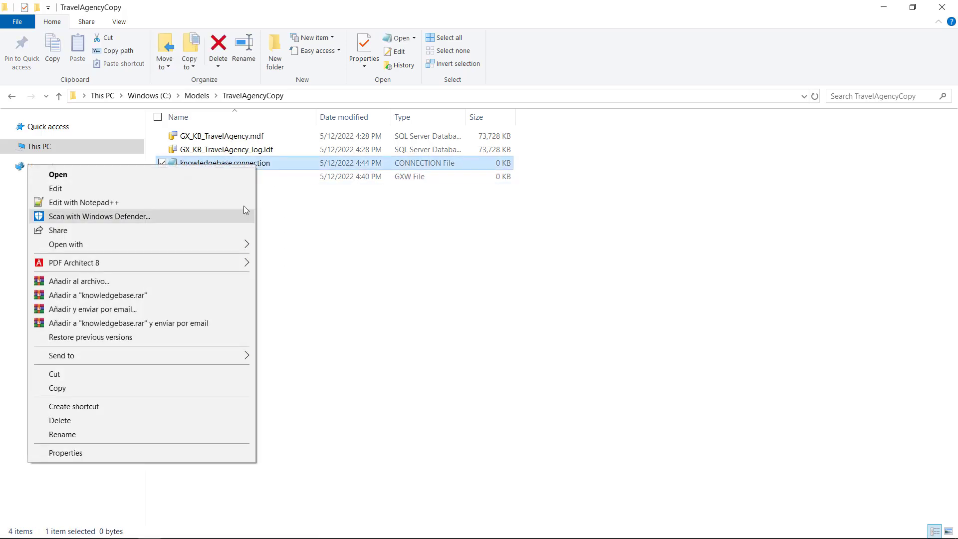
mouse_move(229, 248)
left_click(303, 261)
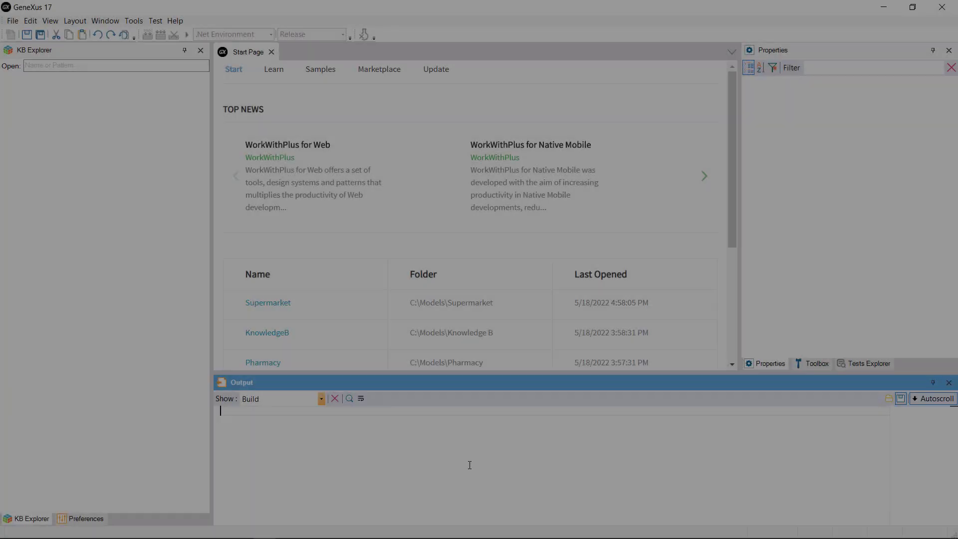
Launch Microsoft SQL Server Management Studio 18 as administrator and connect to GXN896\SQLEXPRESS with Windows Authentication.
key("super")
type("manag")
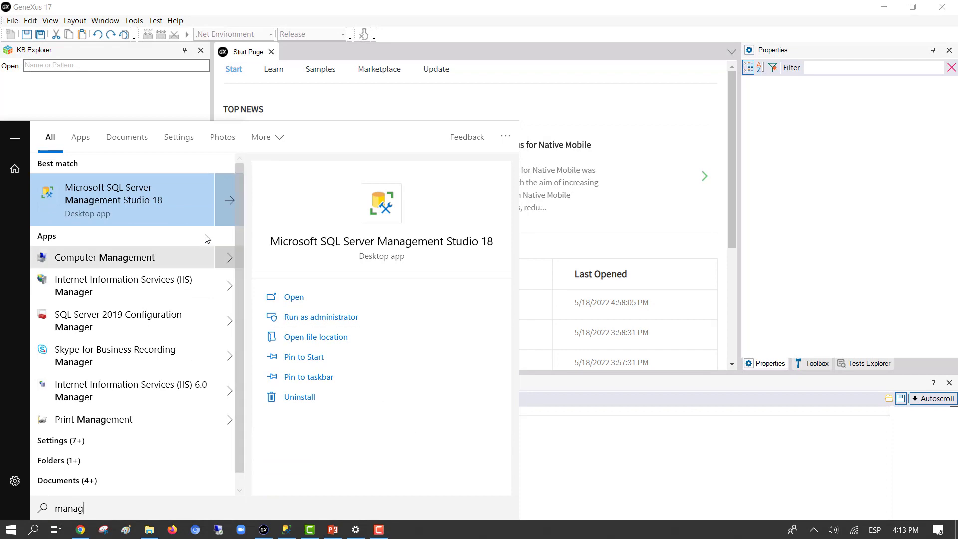
right_click(152, 205)
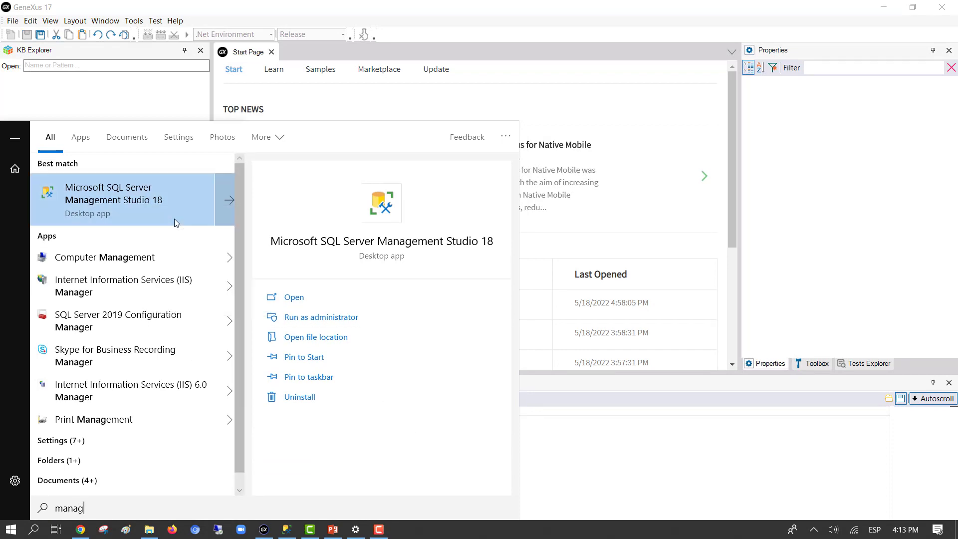
left_click(176, 222)
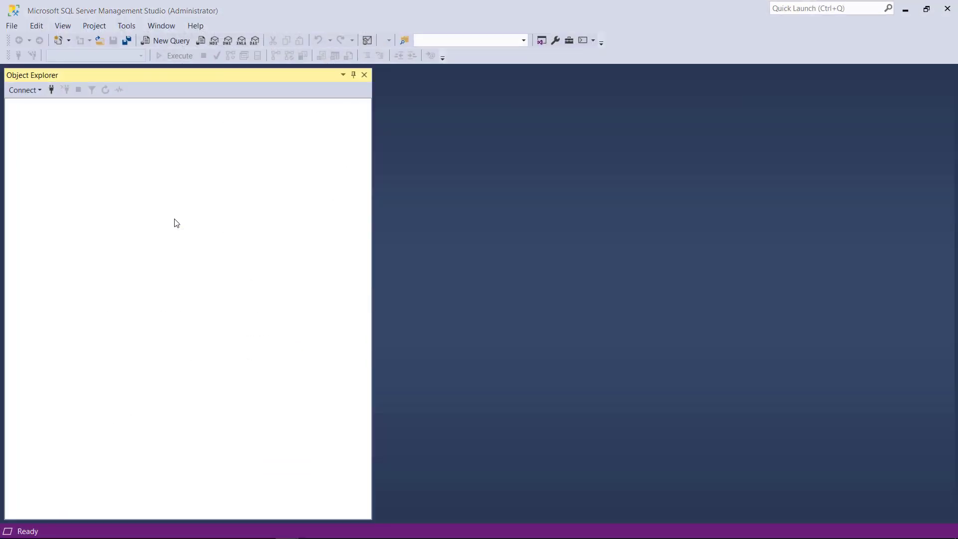
left_click(437, 296)
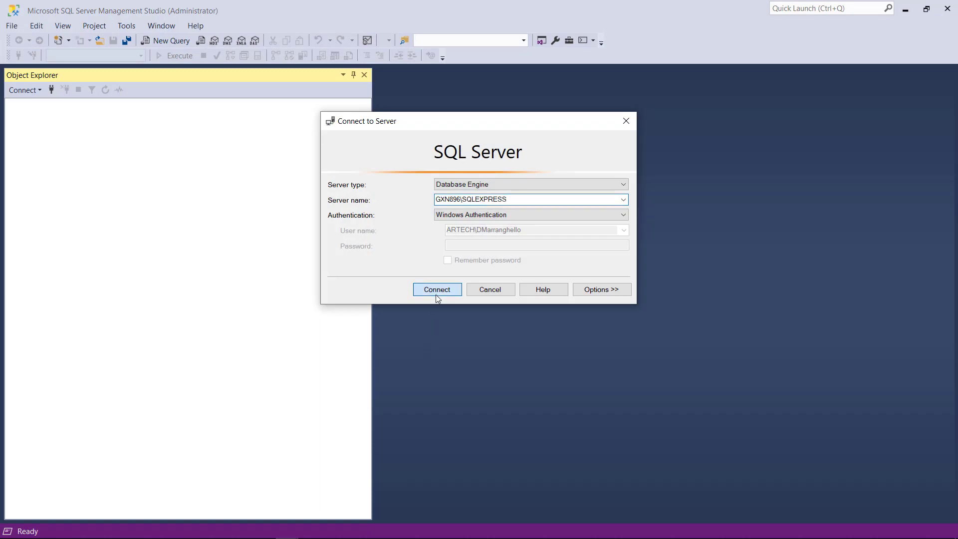
Start attaching a database and add GX_KB_TravelAgency.mdf from C:\Models\TravelAgencyCopy.
right_click(71, 122)
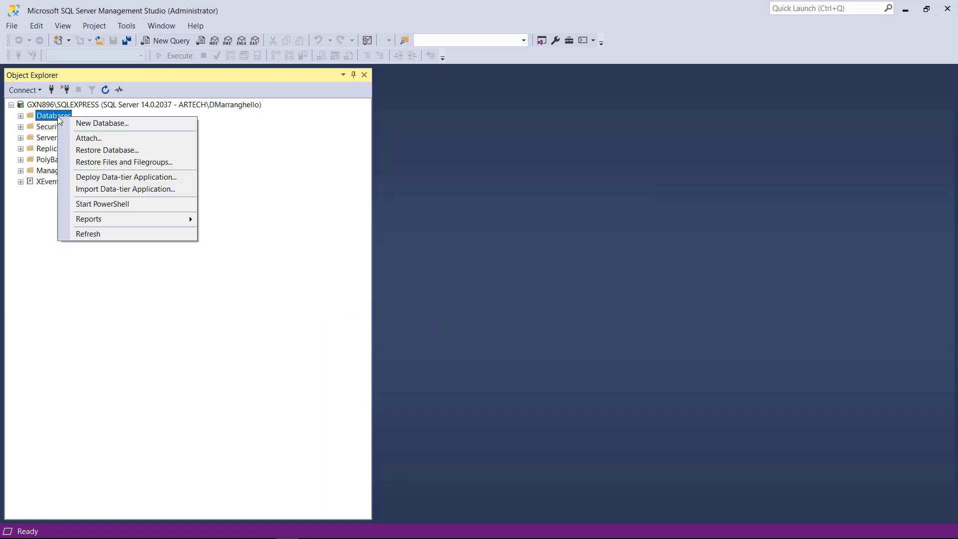
left_click(92, 137)
left_click(587, 268)
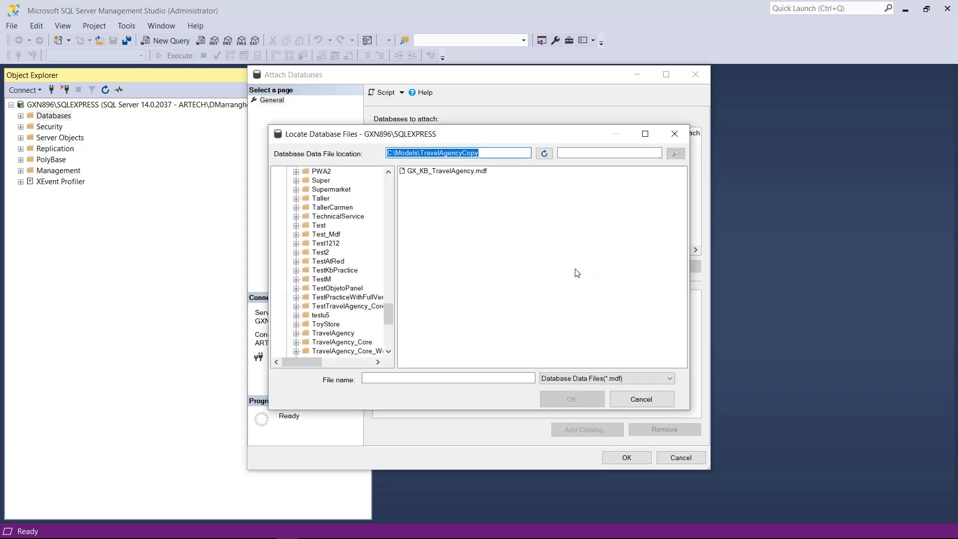
left_click(459, 172)
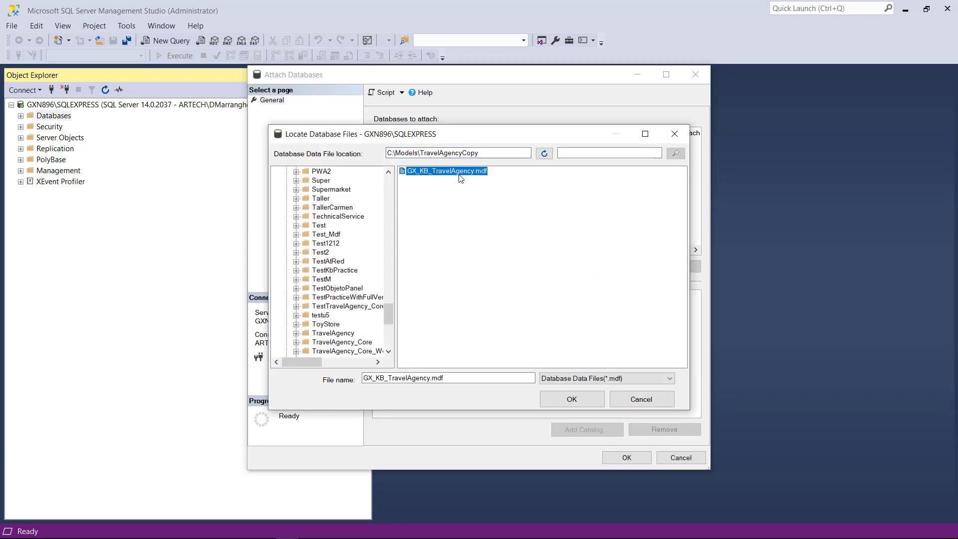
left_click(569, 400)
Set the database's Attach As name to GX_KB_TravelAgencyCopy and attach it.
left_click_drag(438, 254, 506, 255)
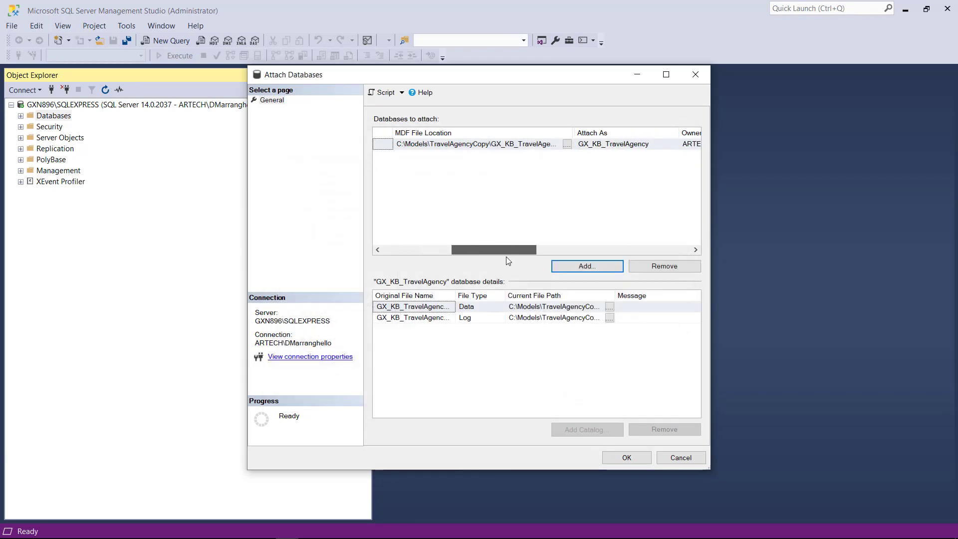
left_click(654, 144)
type("Copy")
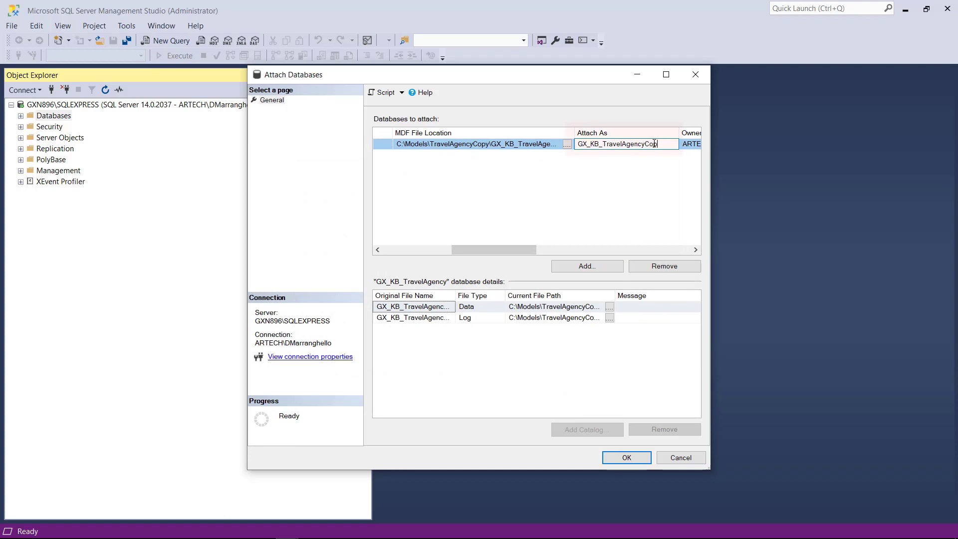
left_click(507, 192)
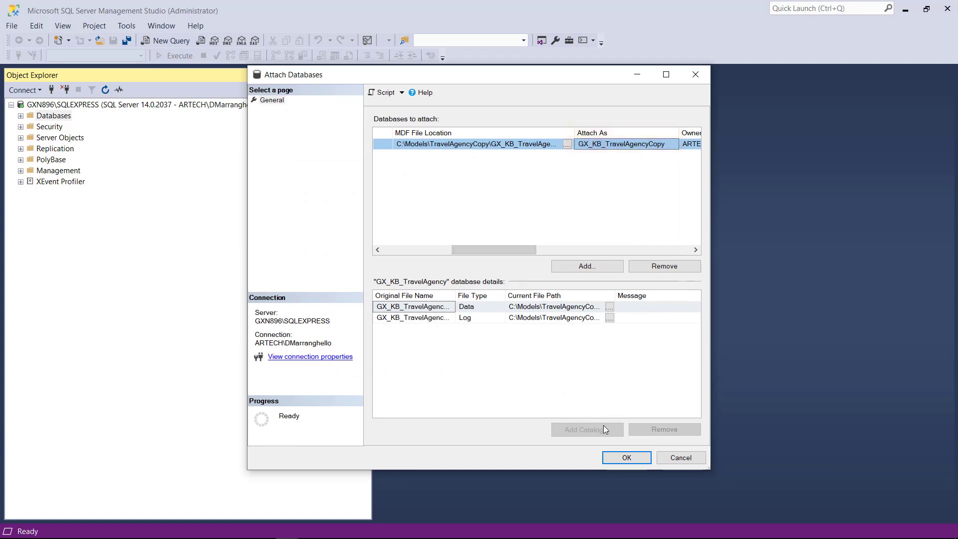
left_click(624, 458)
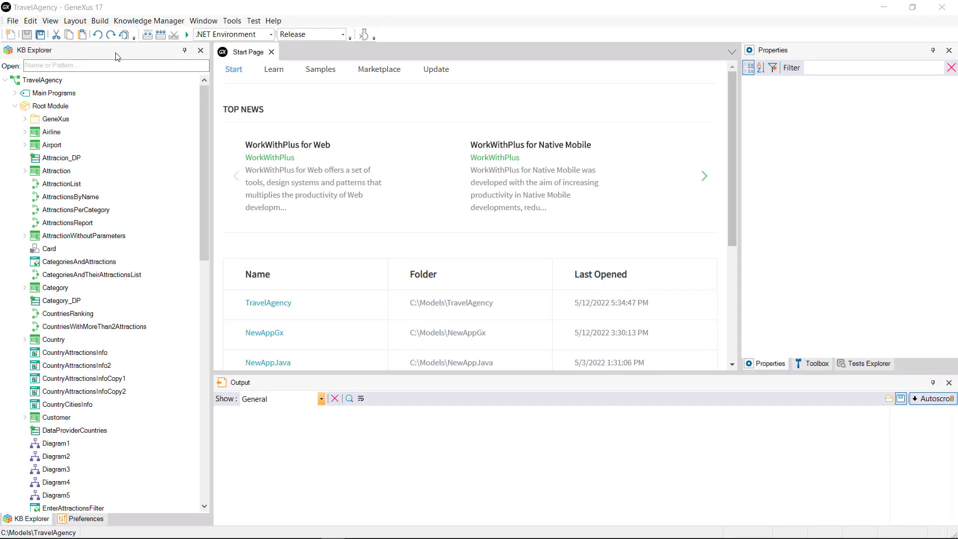
Switch to GeneXus, open the knowledge base TravelAgencyCopy.gxw from C:\Models\TravelAgencyCopy, and run it.
left_click(12, 21)
mouse_move(31, 20)
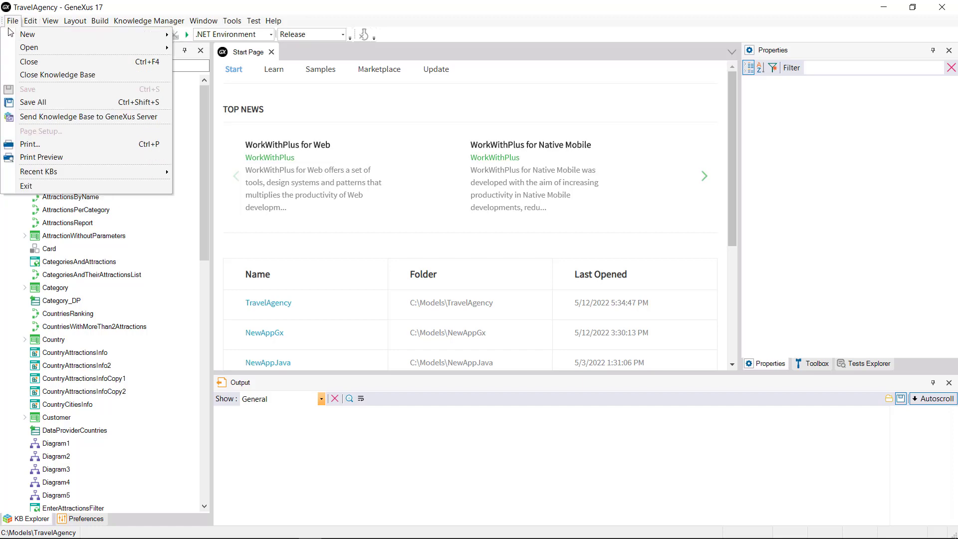
mouse_move(27, 47)
left_click(195, 50)
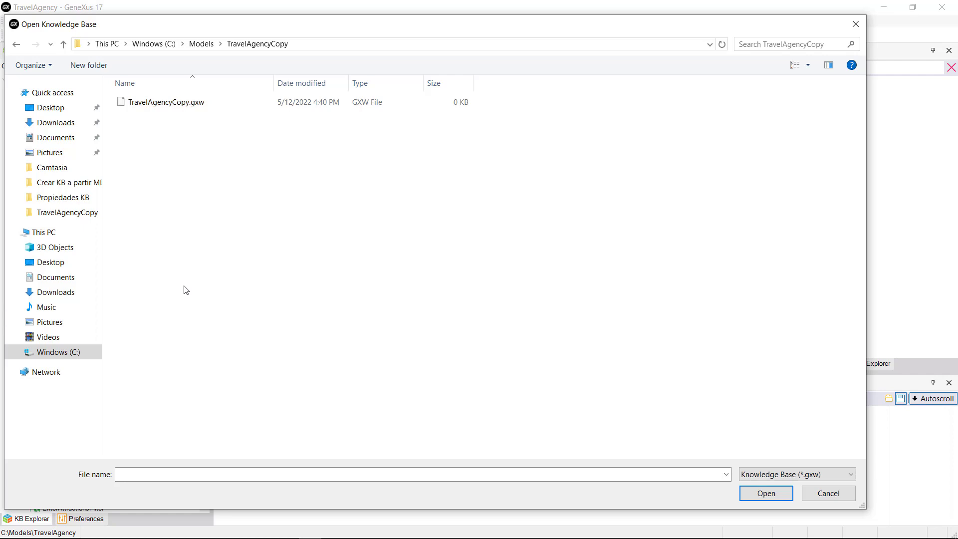
double_click(175, 102)
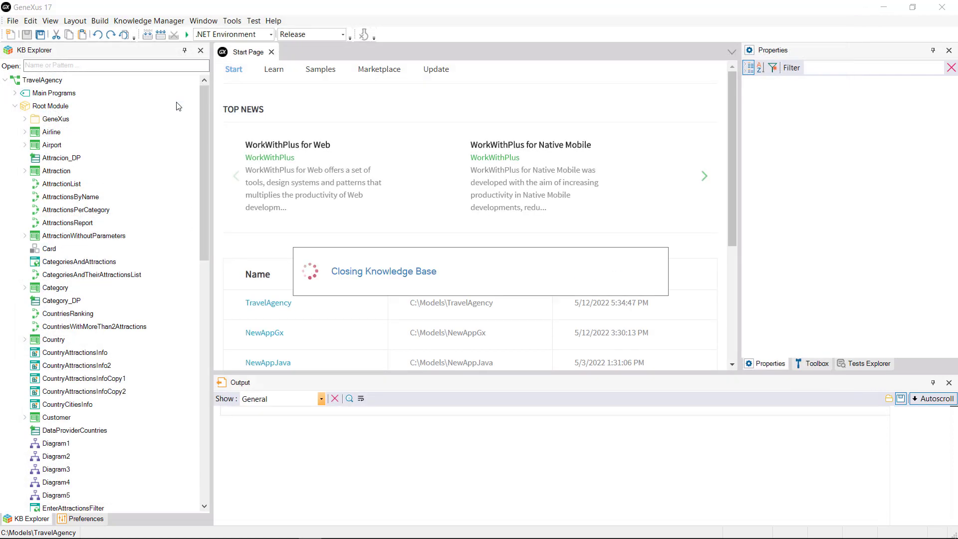
left_click(189, 36)
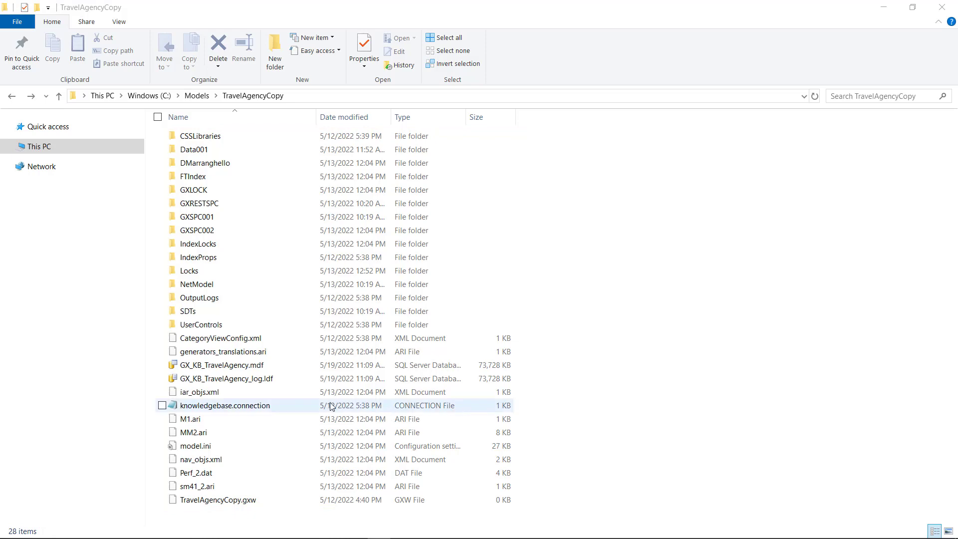
Open the knowledgebase.connection file in the TravelAgencyCopy folder to examine its contents.
double_click(263, 406)
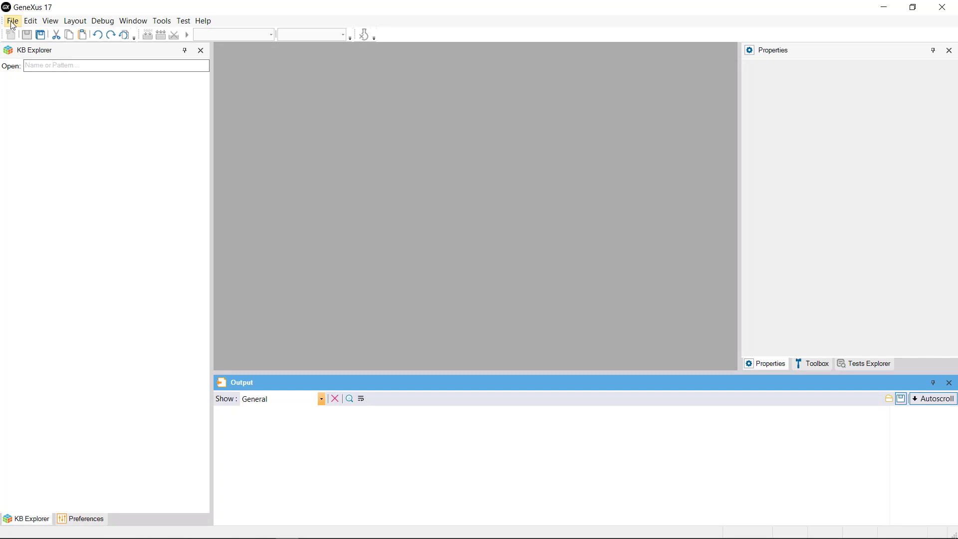
Open a knowledge base in GeneXus from the Knowledge Base DB (*.mdf) file in C:\Models\Supermarket.
left_click(11, 22)
mouse_move(29, 47)
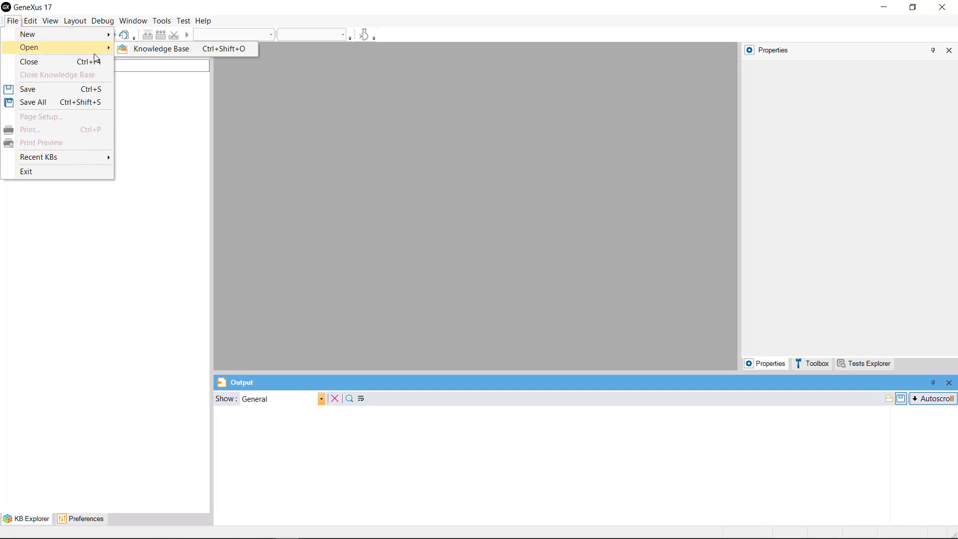
left_click(172, 50)
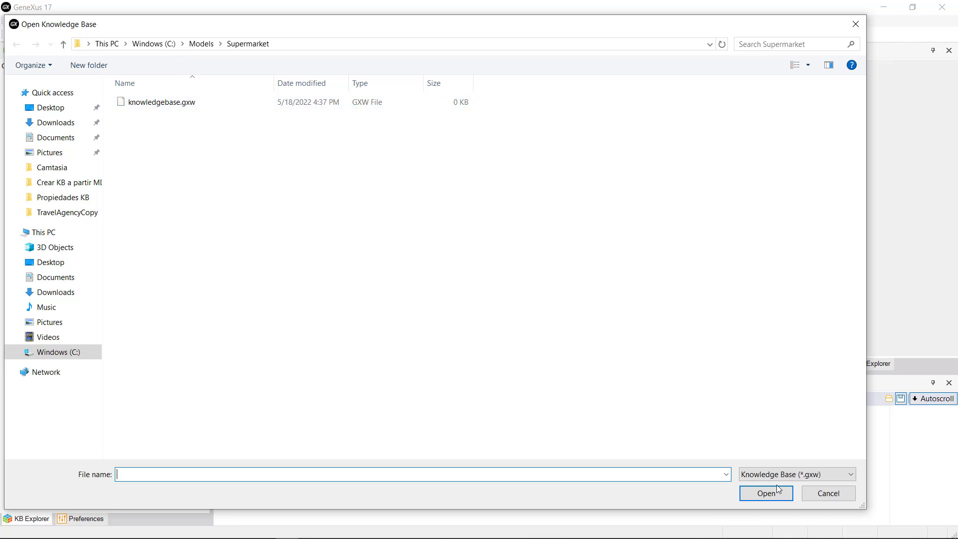
left_click(815, 480)
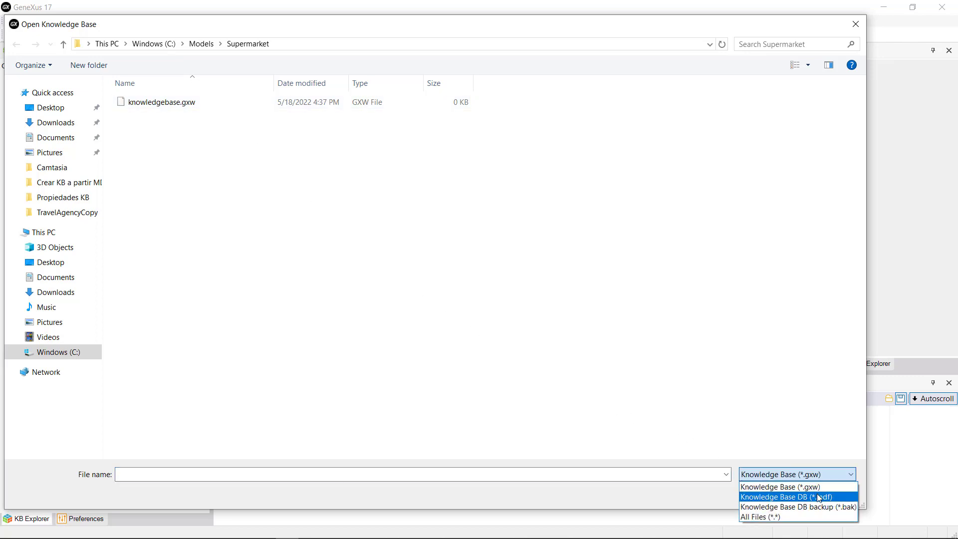
left_click(816, 496)
double_click(169, 103)
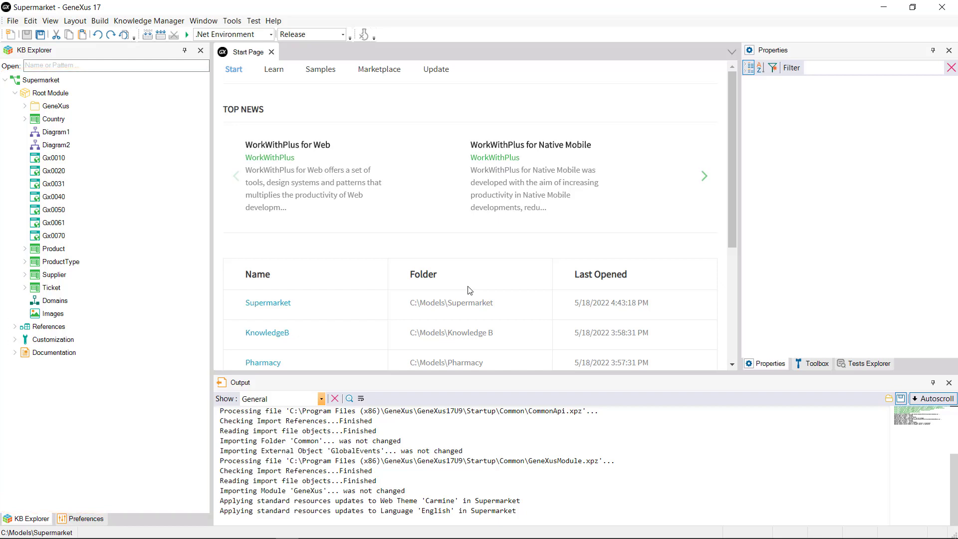
Run the Supermarket application and dismiss the translation prompt over its Developer Menu.
left_click(187, 34)
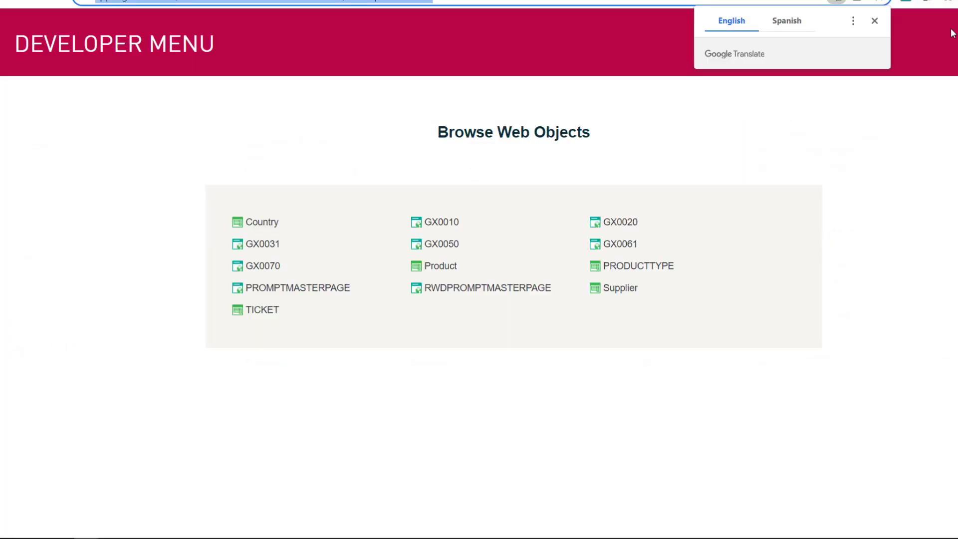
left_click(875, 21)
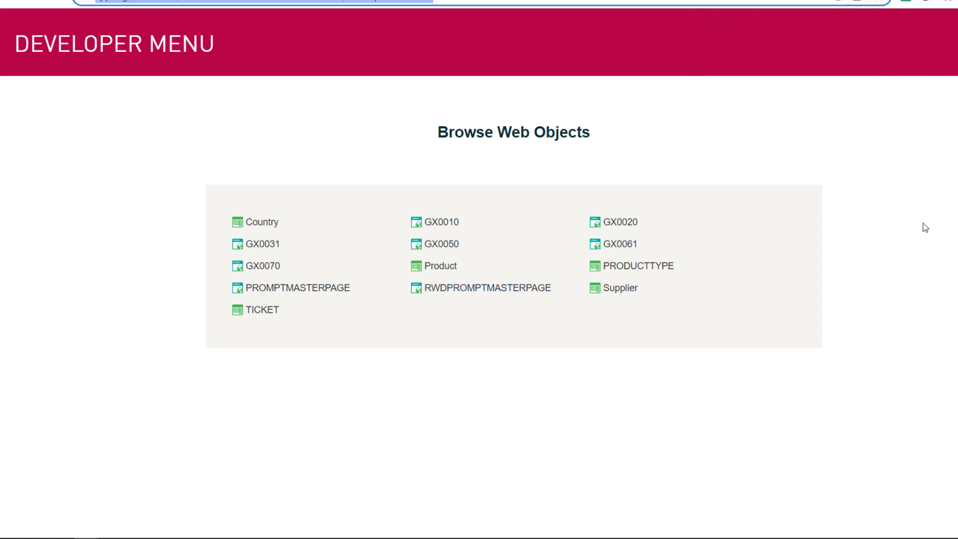
left_click(926, 228)
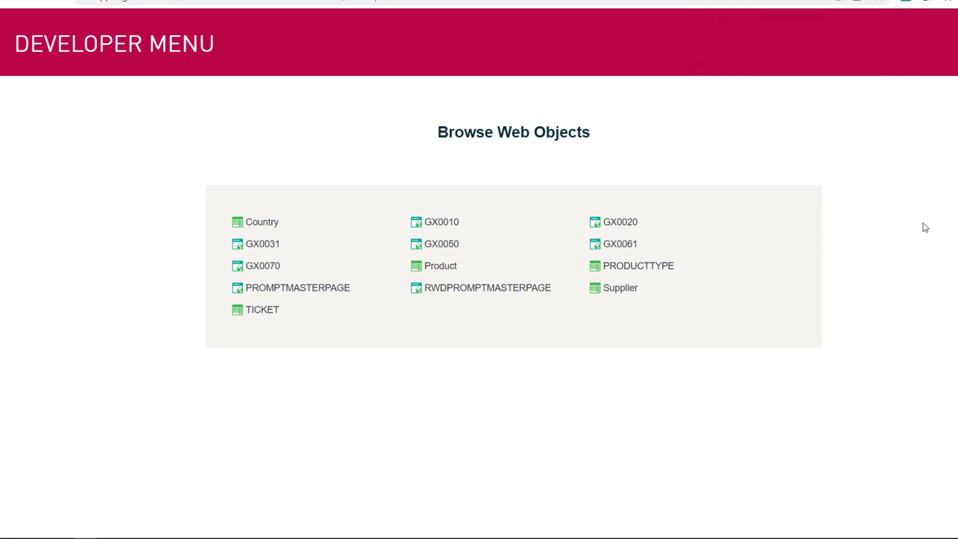